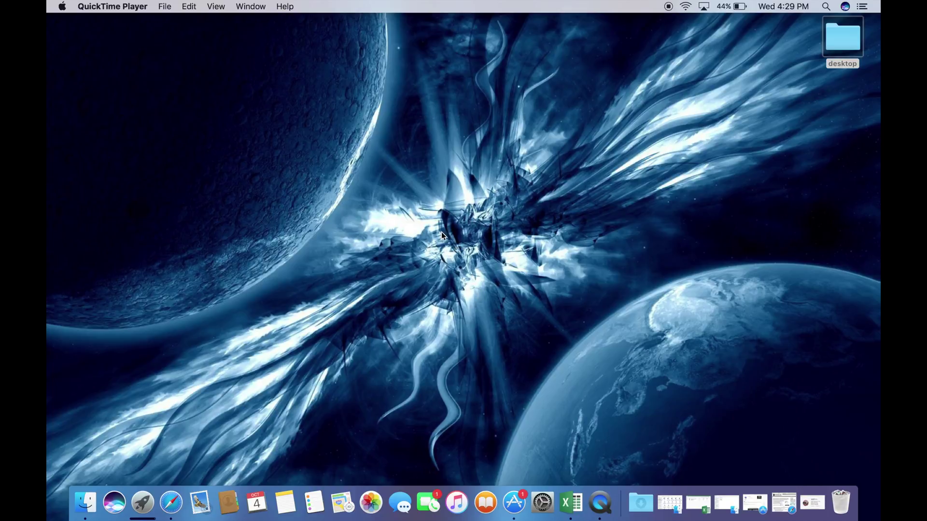
# Open the Apple menu from the Finder menu bar
pyautogui.click(62, 7)
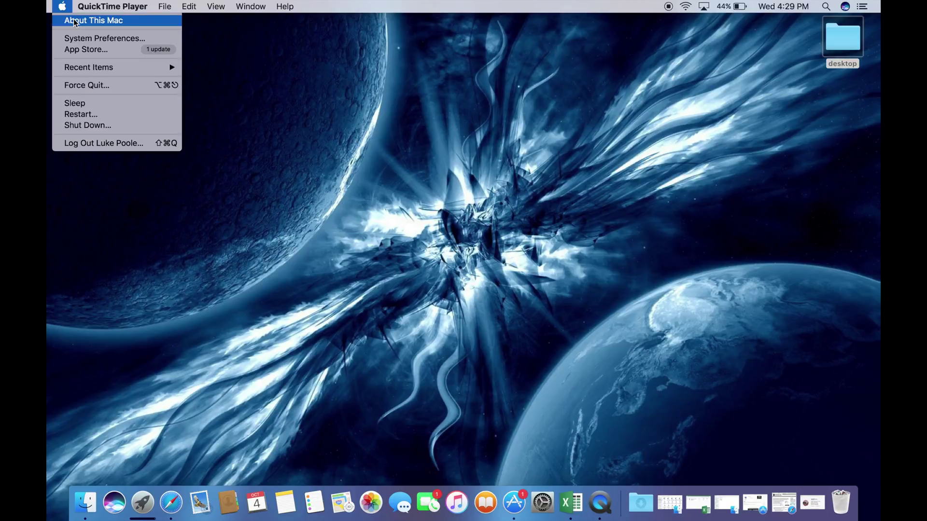
# Open About This Mac and review the MacBook Pro model, 2 GHz Core i7, 8 GB memory and graphics
pyautogui.click(75, 21)
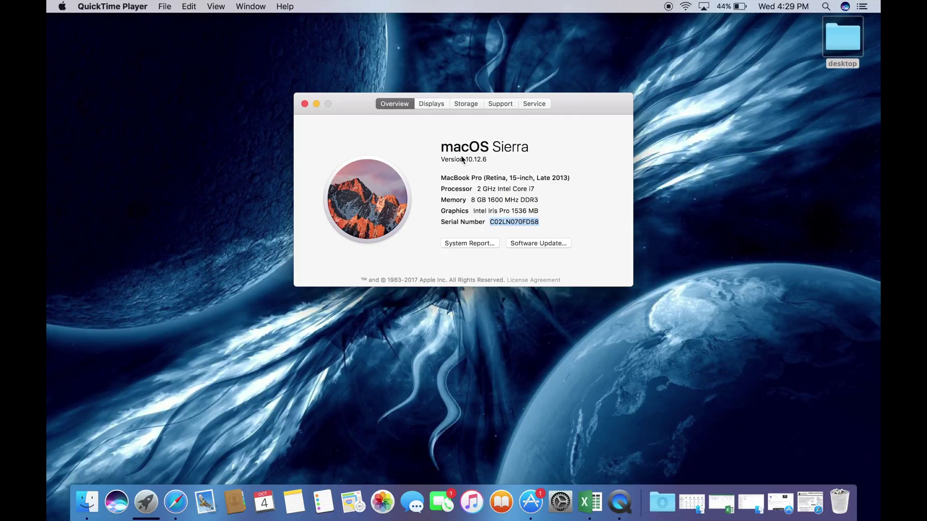
pyautogui.click(481, 177)
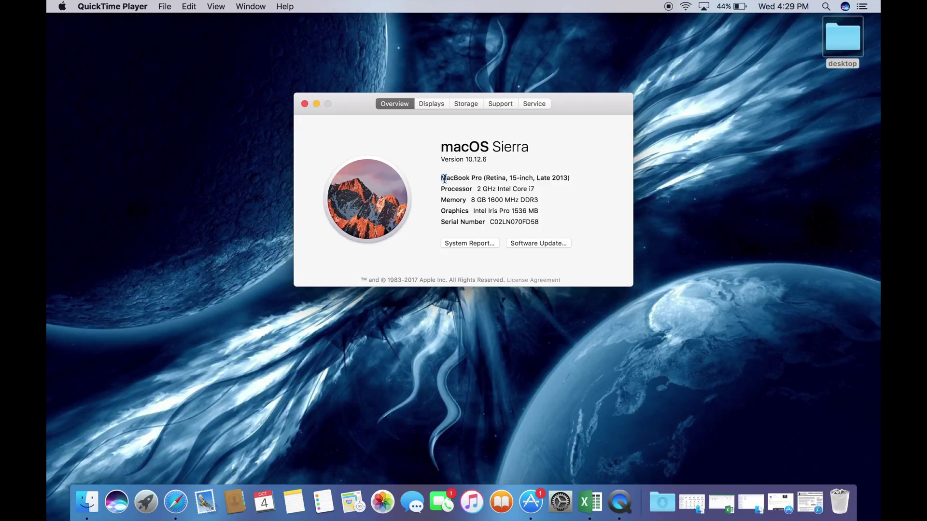
pyautogui.moveTo(440, 178); pyautogui.dragTo(569, 175)
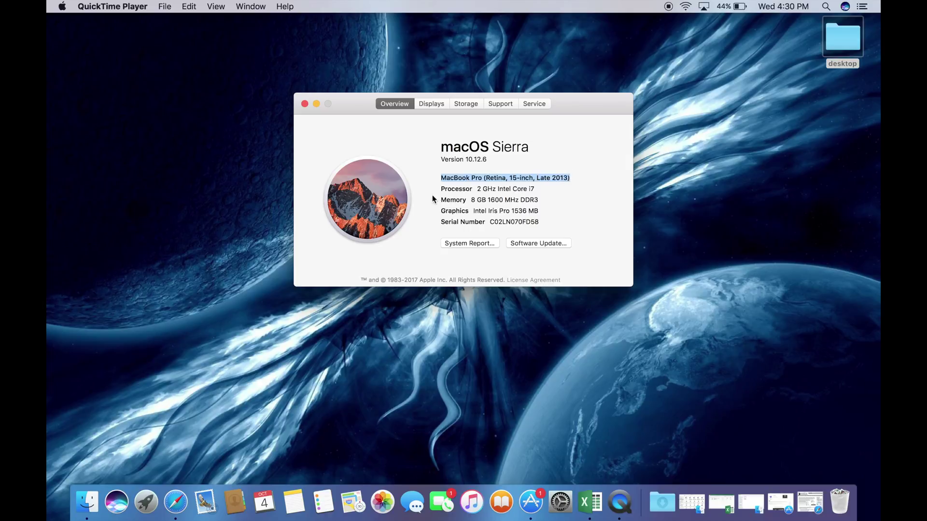
pyautogui.click(478, 189)
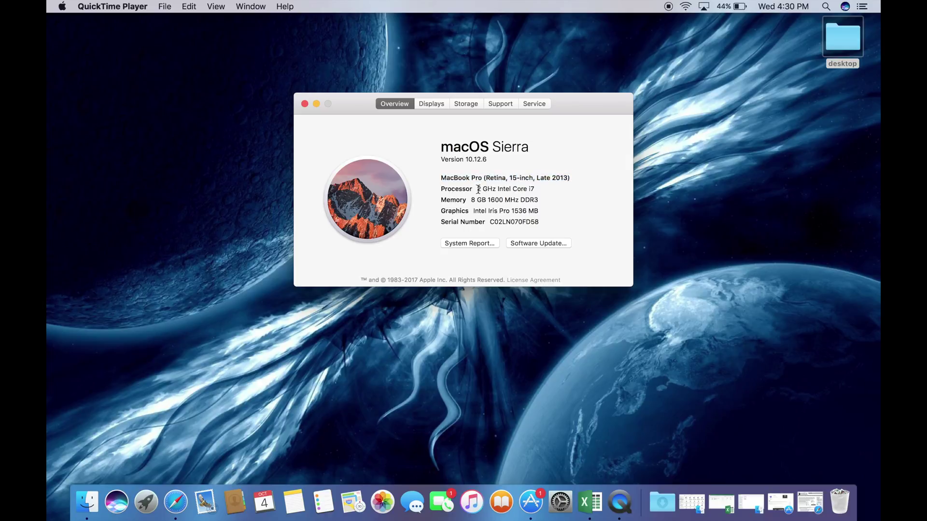
pyautogui.moveTo(478, 189); pyautogui.dragTo(537, 192)
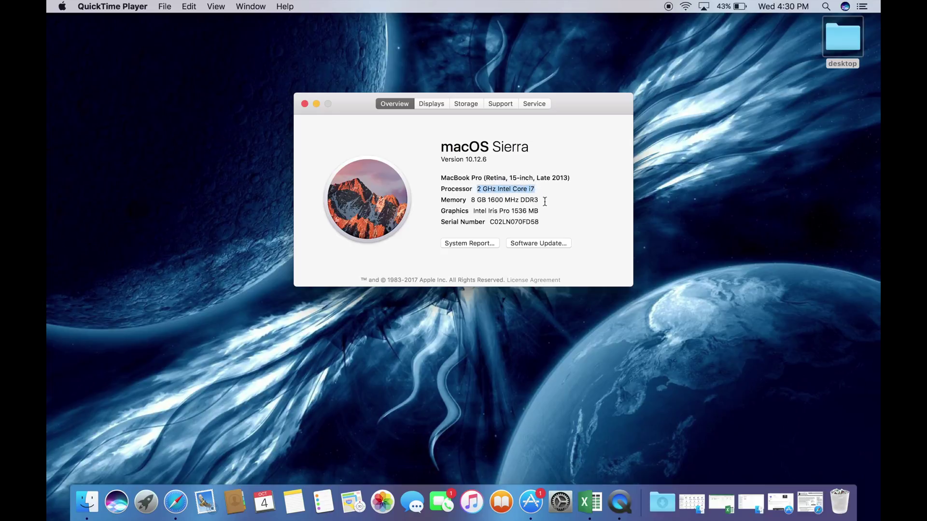
pyautogui.click(471, 199)
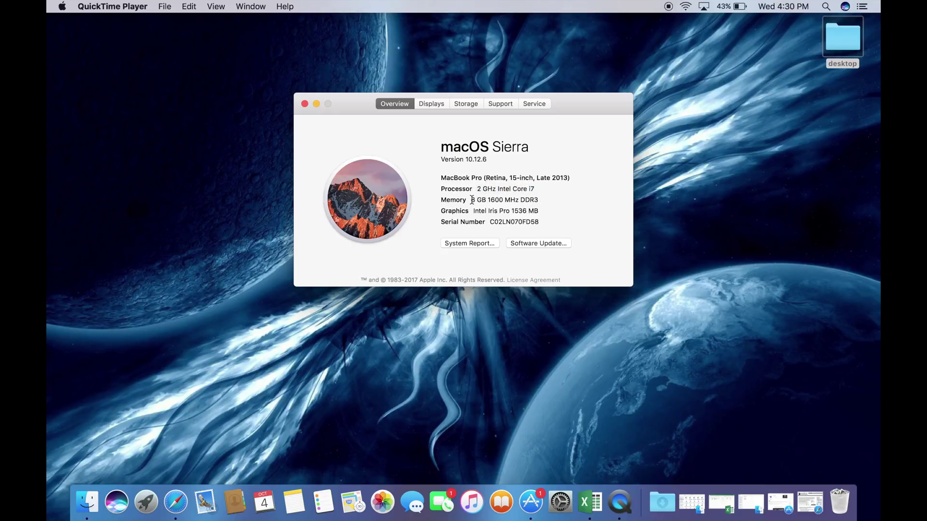
pyautogui.moveTo(470, 199); pyautogui.dragTo(538, 202)
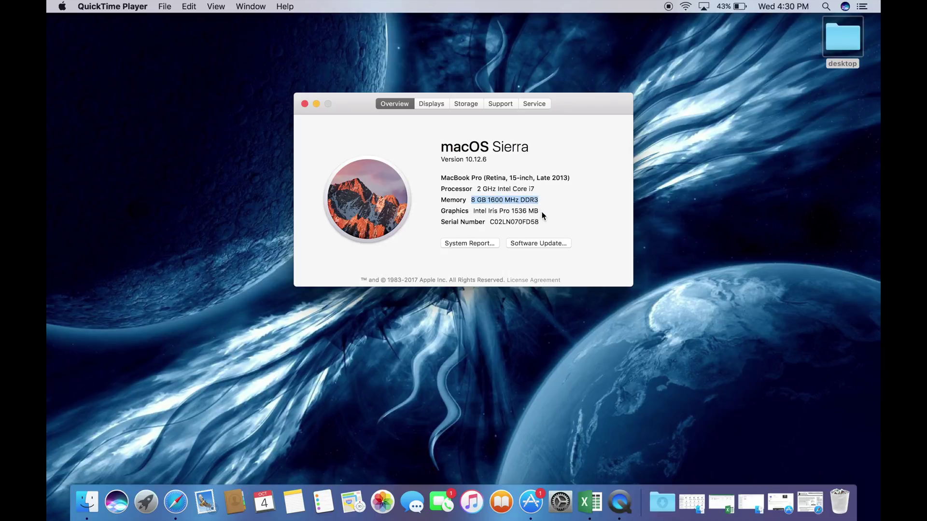
pyautogui.moveTo(473, 211); pyautogui.dragTo(521, 215)
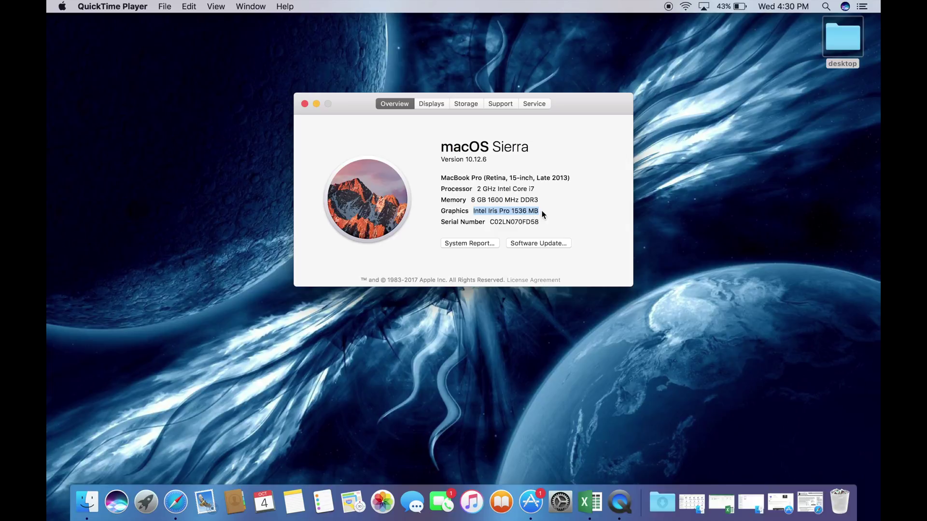
pyautogui.click(536, 207)
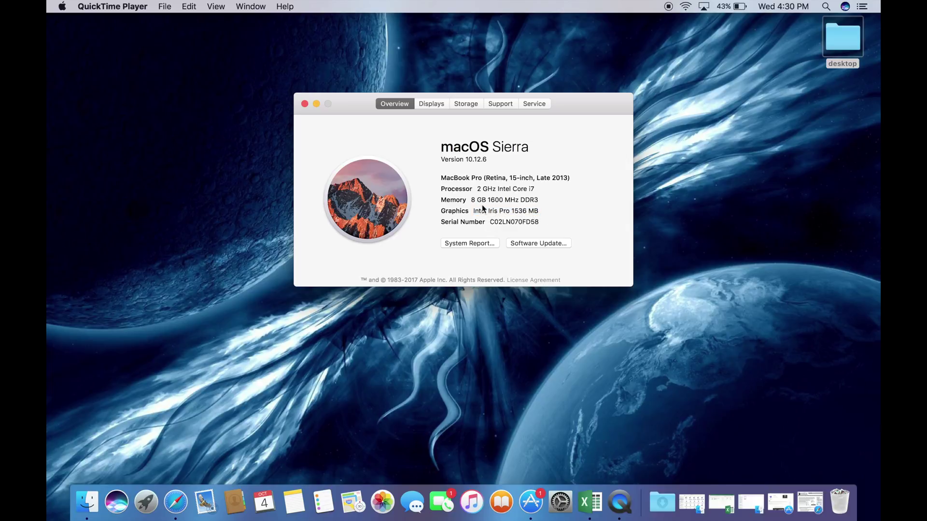
pyautogui.click(436, 106)
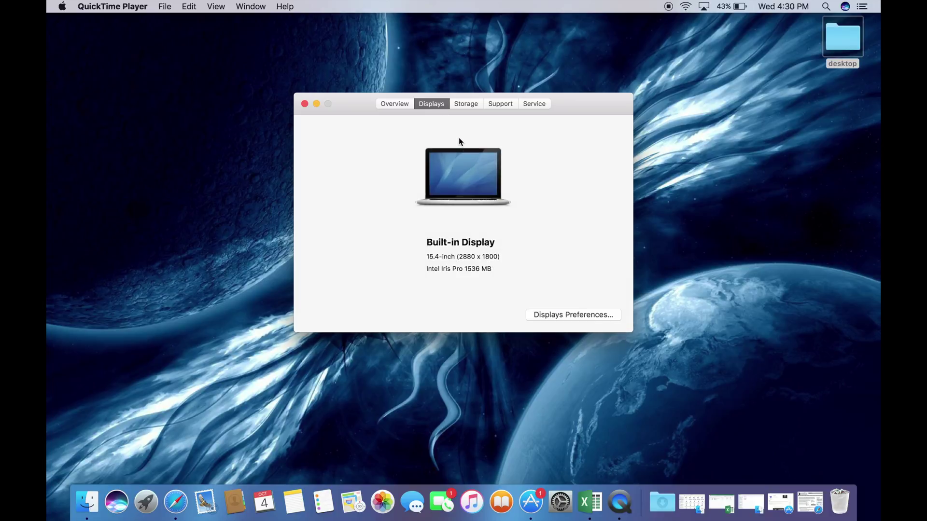
pyautogui.click(464, 107)
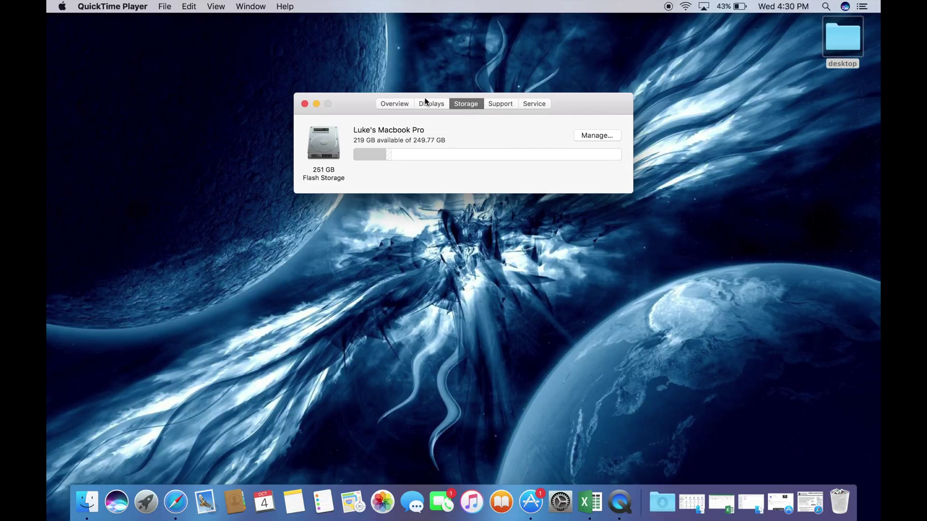
pyautogui.click(401, 104)
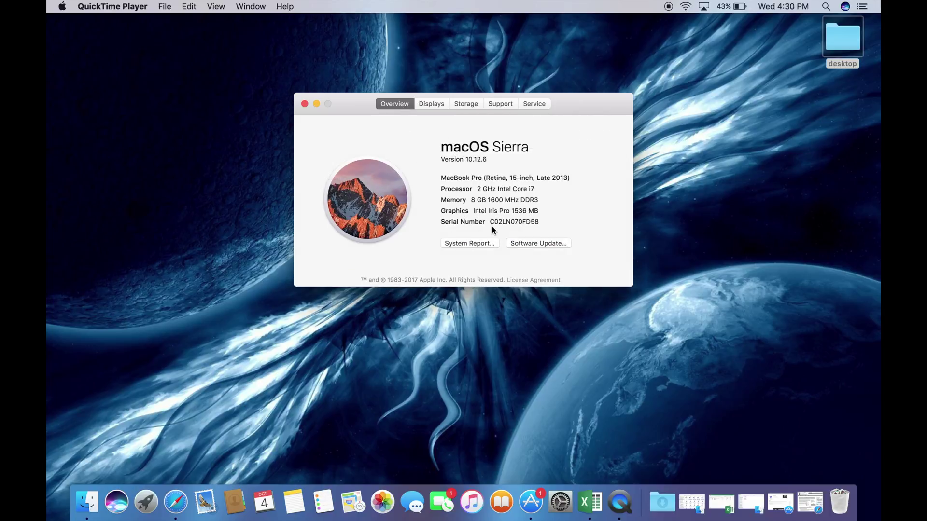
# Copy the Mac's serial number and switch to Safari's EveryMac.com lookup page
pyautogui.moveTo(490, 222); pyautogui.dragTo(541, 222)
pyautogui.rightClick(521, 222)
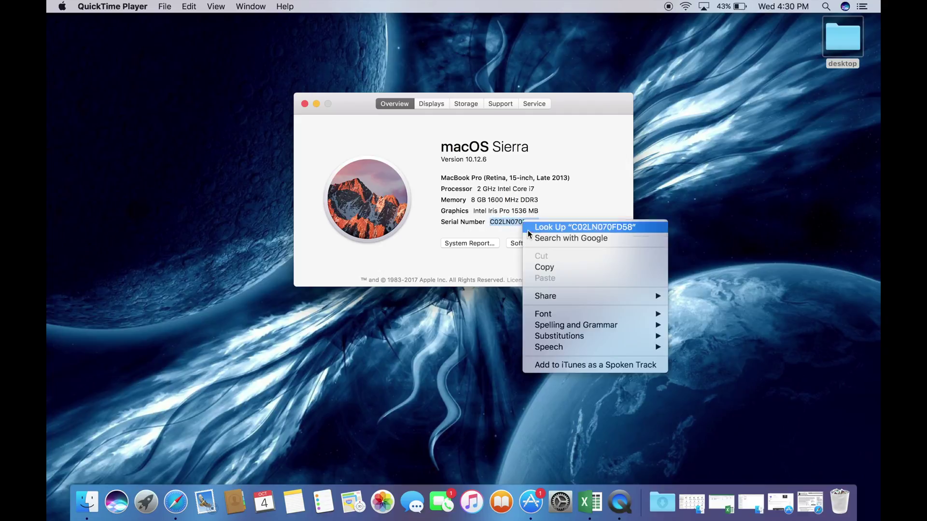
pyautogui.click(543, 268)
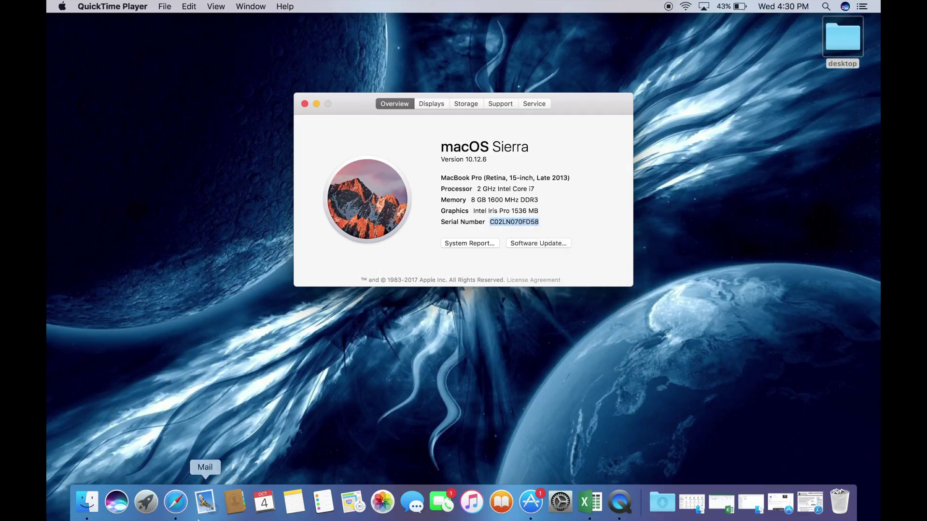
pyautogui.click(175, 502)
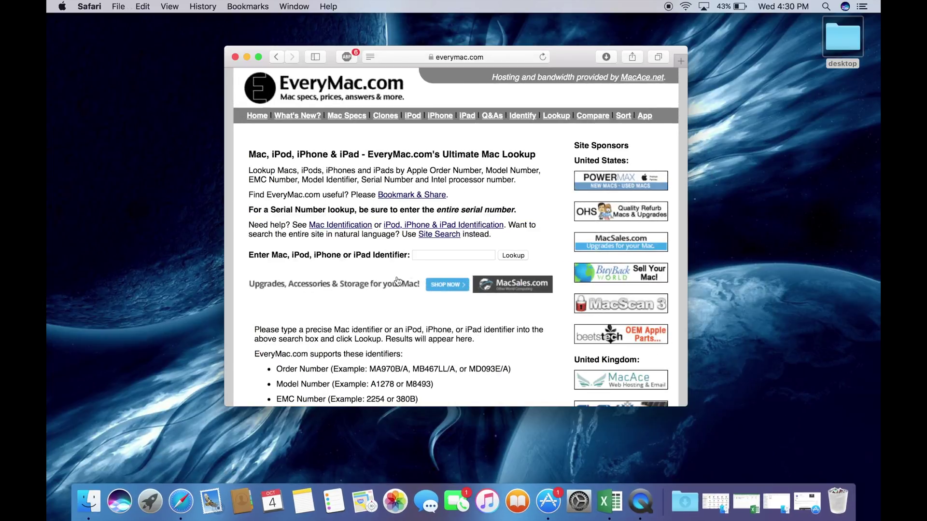
# Paste the serial number into the EveryMac.com identifier field and run the lookup
pyautogui.click(417, 256)
pyautogui.rightClick(417, 256)
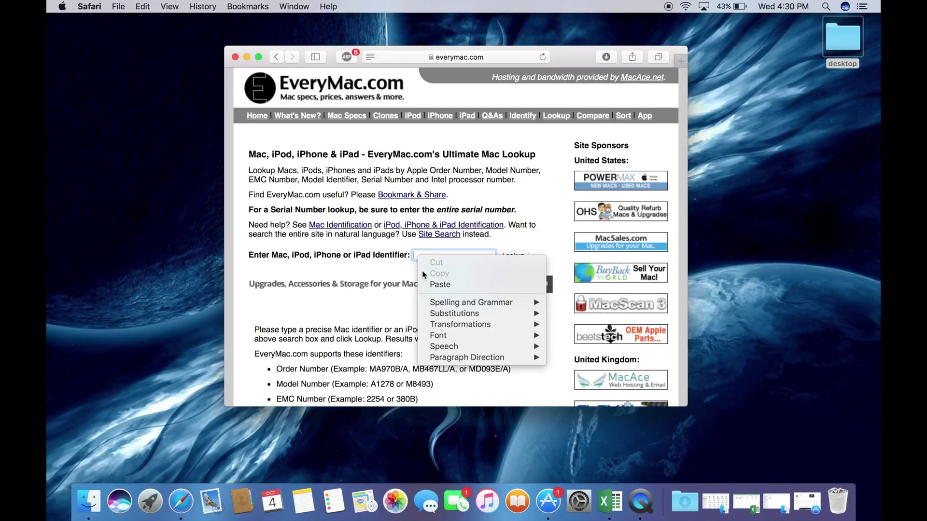
pyautogui.click(432, 285)
pyautogui.click(511, 256)
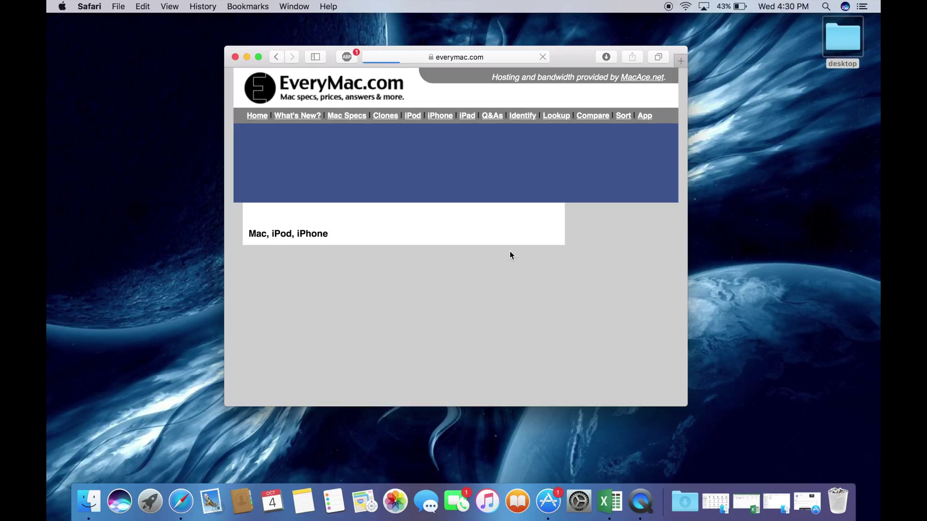
pyautogui.scroll(-5, 510, 248)
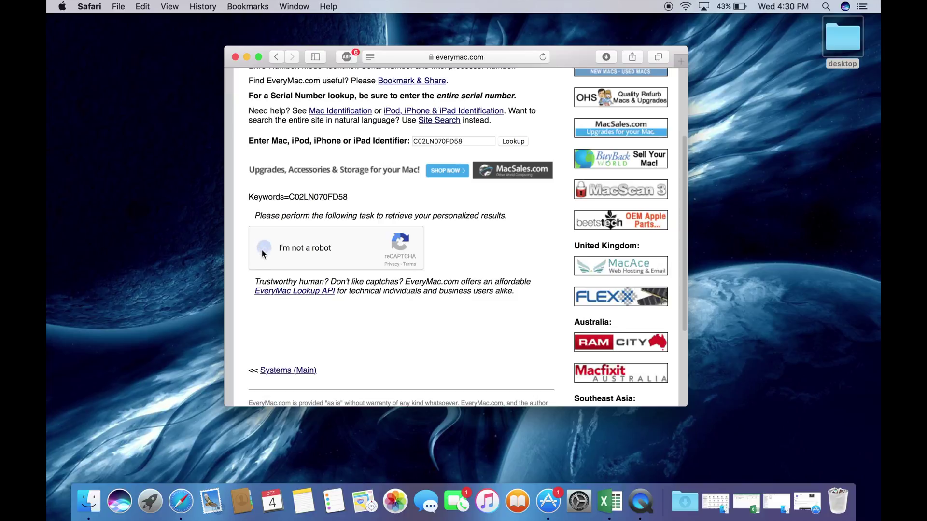
# Pass the reCAPTCHA, scroll through the matching Late 2013 MacBook Pro results, and minimize Safari
pyautogui.click(263, 249)
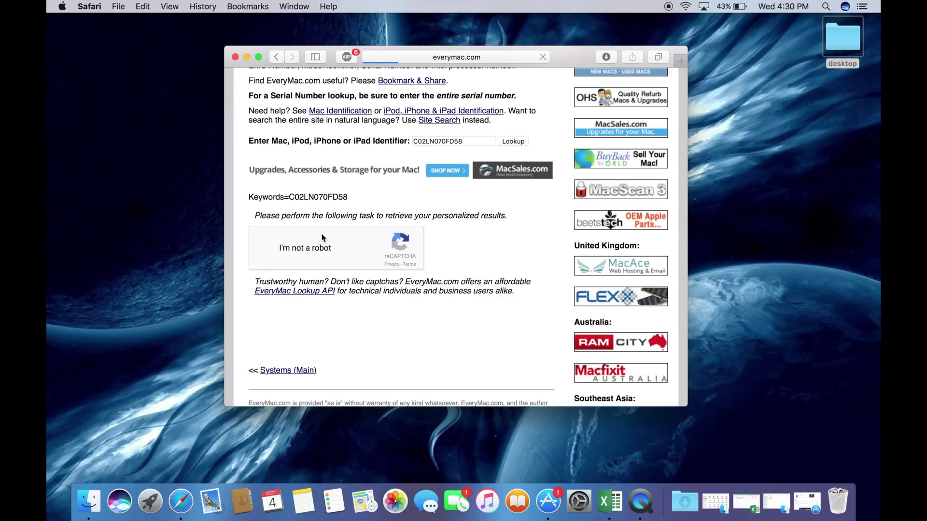
pyautogui.scroll(-3, 340, 264)
pyautogui.scroll(-5, 339, 260)
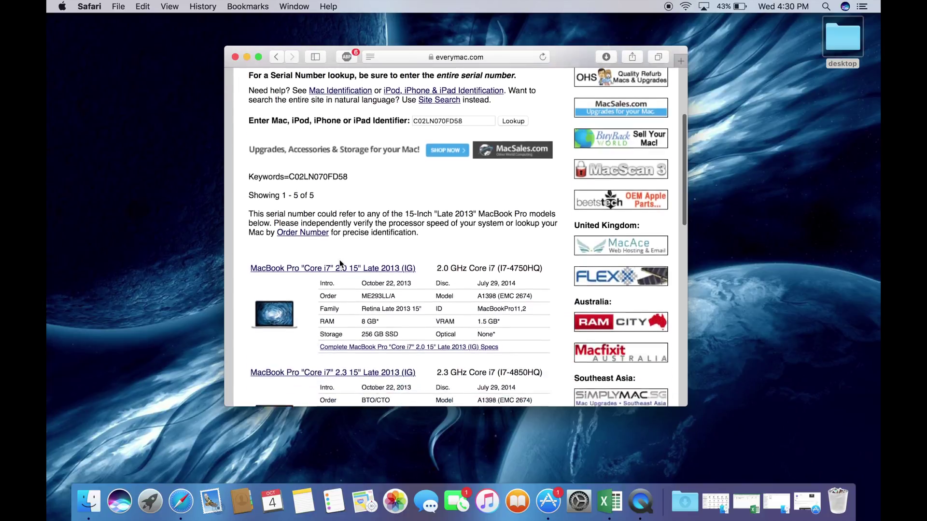
pyautogui.scroll(-1, 340, 260)
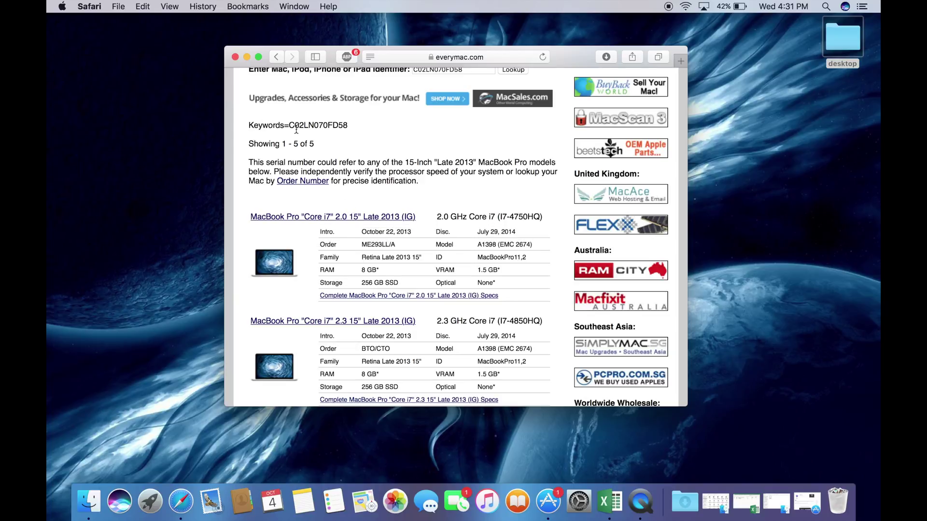
pyautogui.click(247, 57)
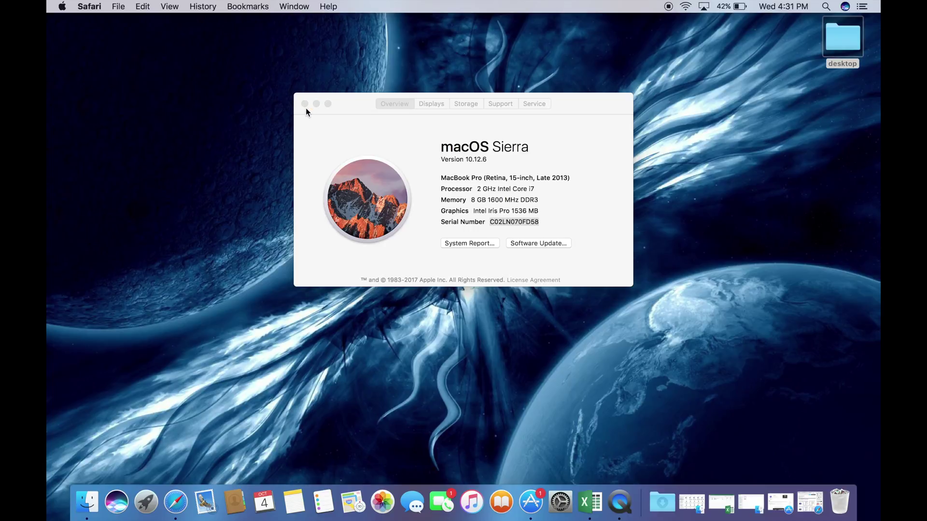
# Open System Preferences, move its window lower, and reveal System Information in the Option-held Apple menu
pyautogui.click(62, 6)
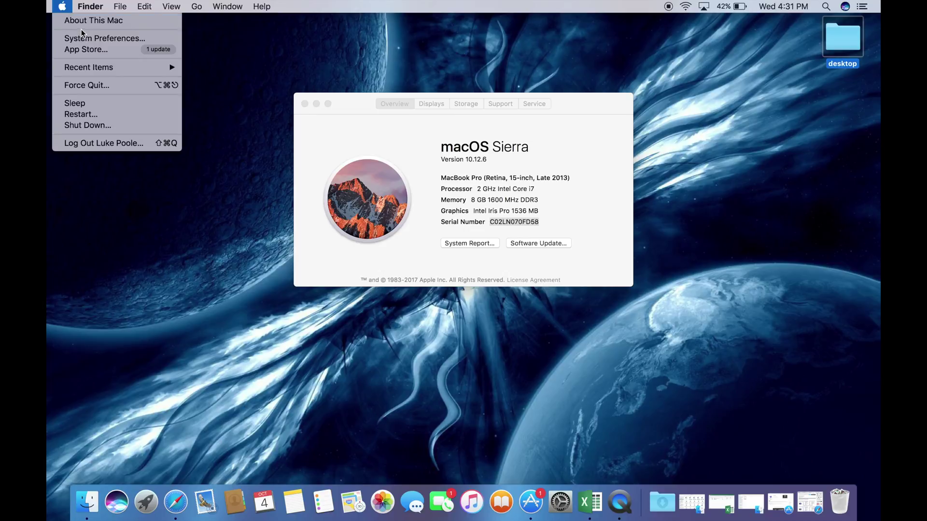
pyautogui.click(82, 35)
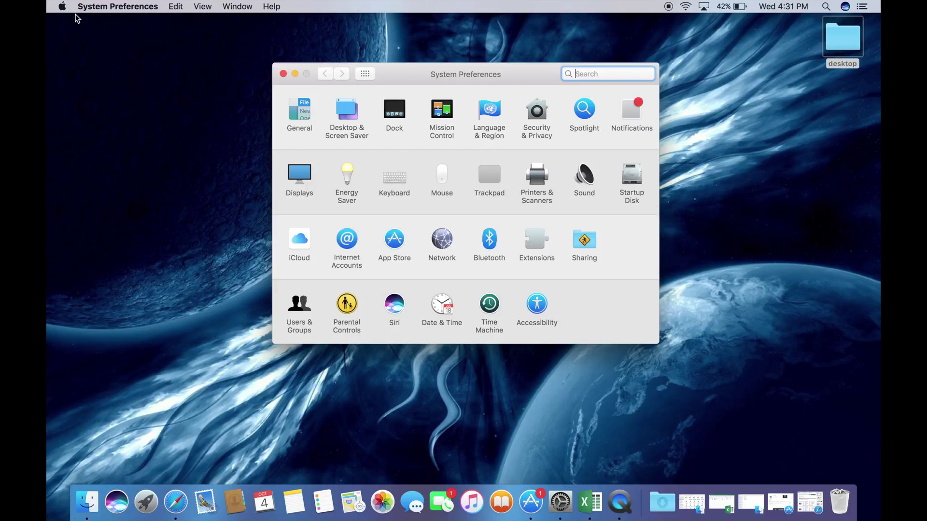
pyautogui.moveTo(398, 67); pyautogui.dragTo(395, 123)
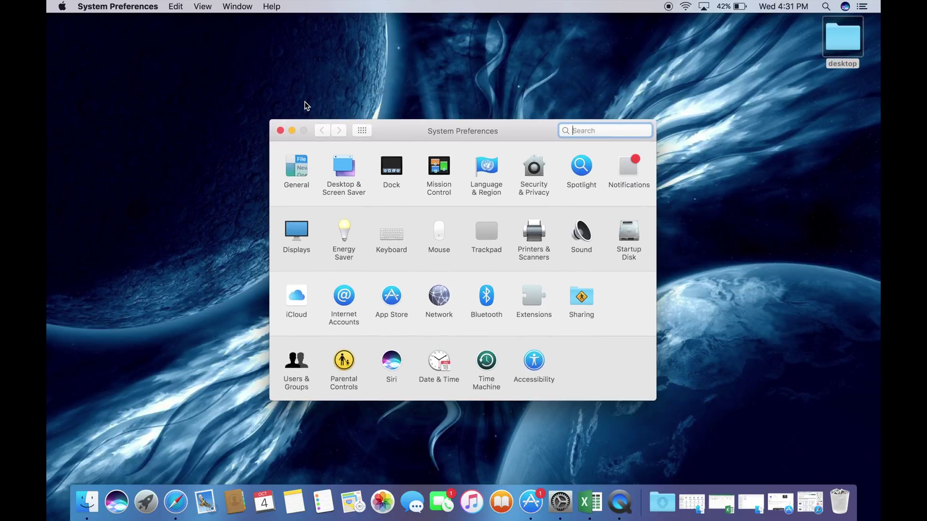
pyautogui.click(62, 6)
pyautogui.press('alt')
pyautogui.press('alt')
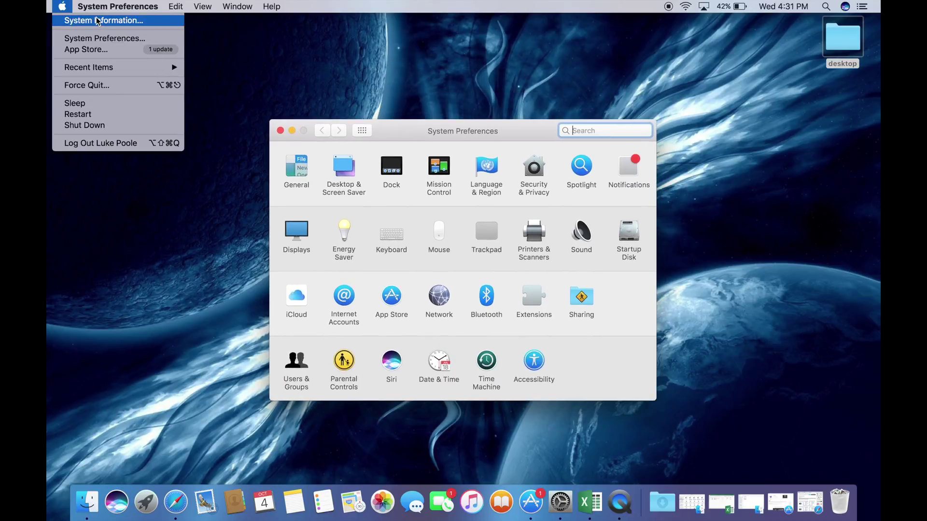
# Open System Information and check the battery cycle count of 70 under Power
pyautogui.click(97, 21)
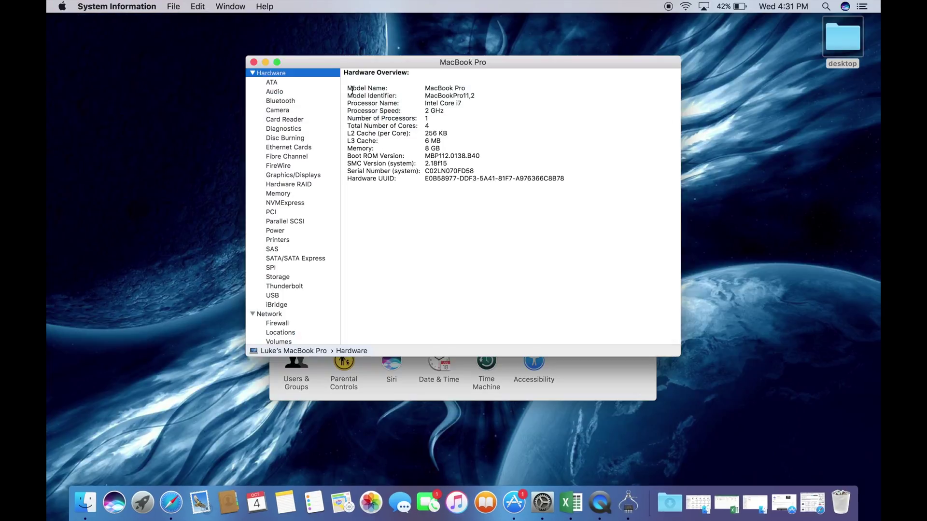
pyautogui.click(283, 233)
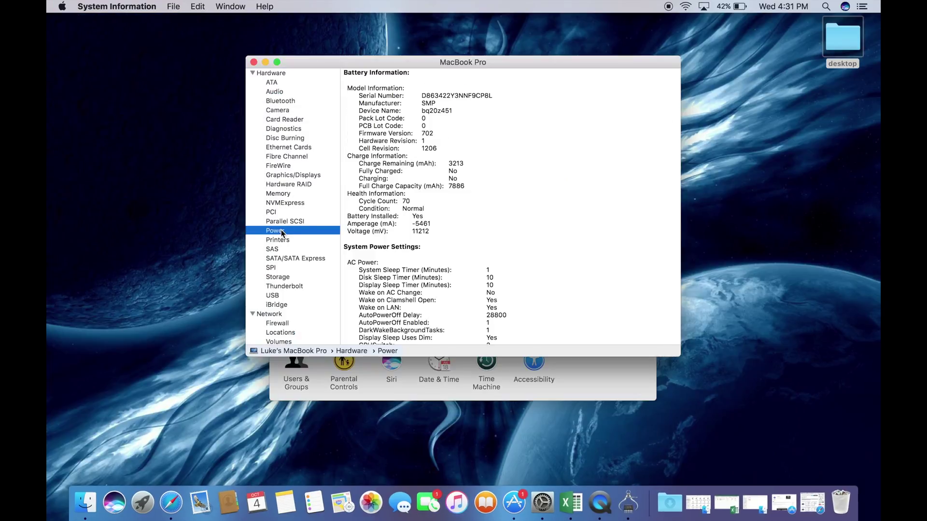
pyautogui.moveTo(414, 201); pyautogui.dragTo(402, 199)
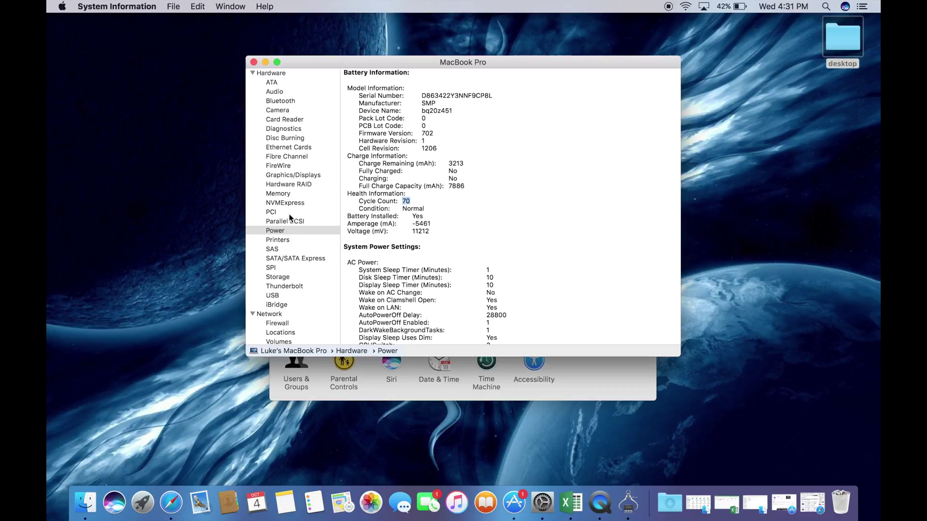
# Check under Diagnostics that the Power On Self-Test result is Passed
pyautogui.click(297, 129)
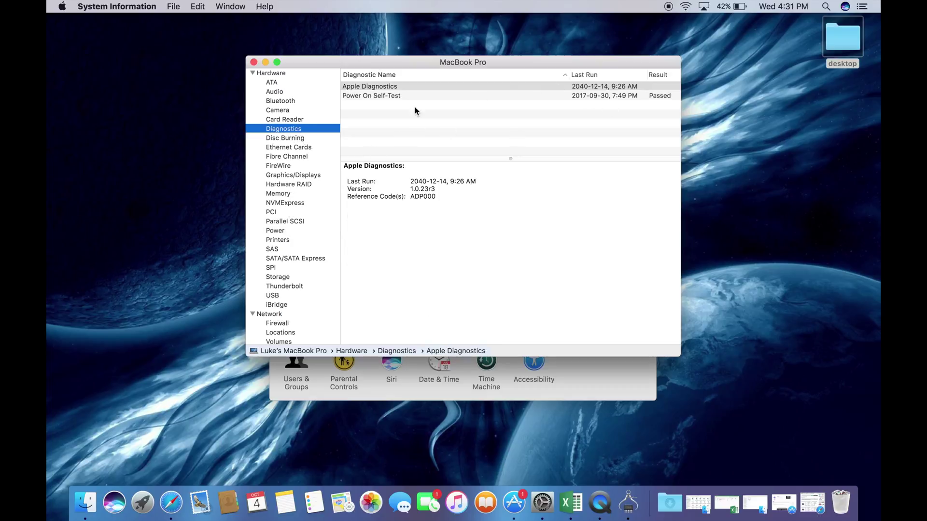
pyautogui.click(603, 90)
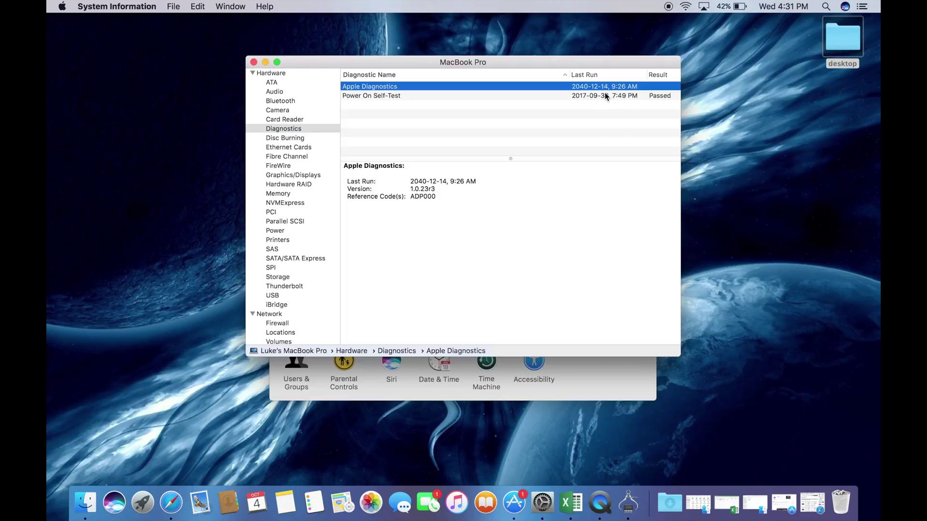
pyautogui.click(605, 94)
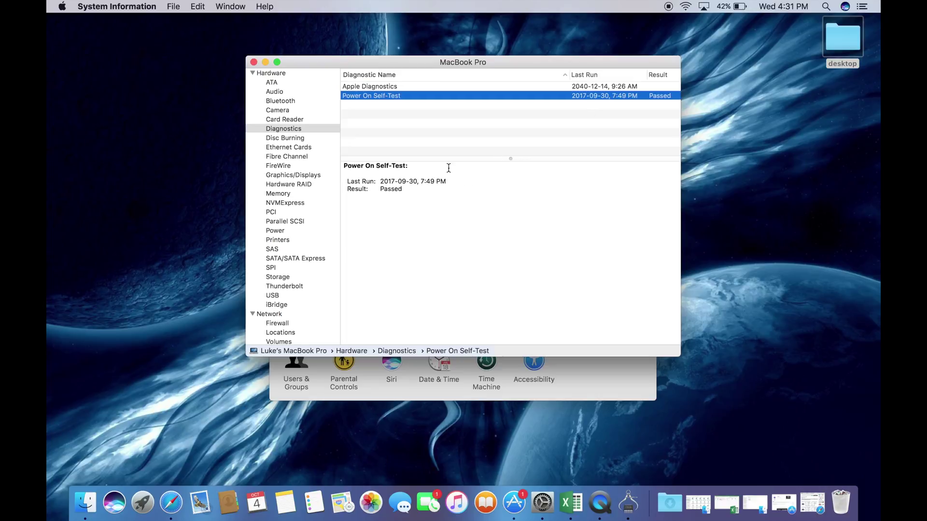
pyautogui.doubleClick(392, 189)
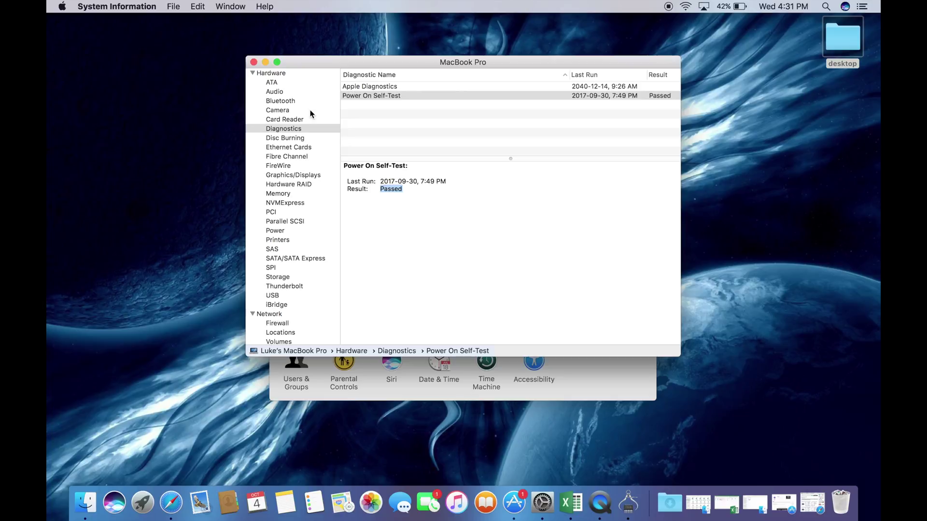
# Quit System Information, turn off Tap to click in the Trackpad pane, and minimize it
pyautogui.click(254, 63)
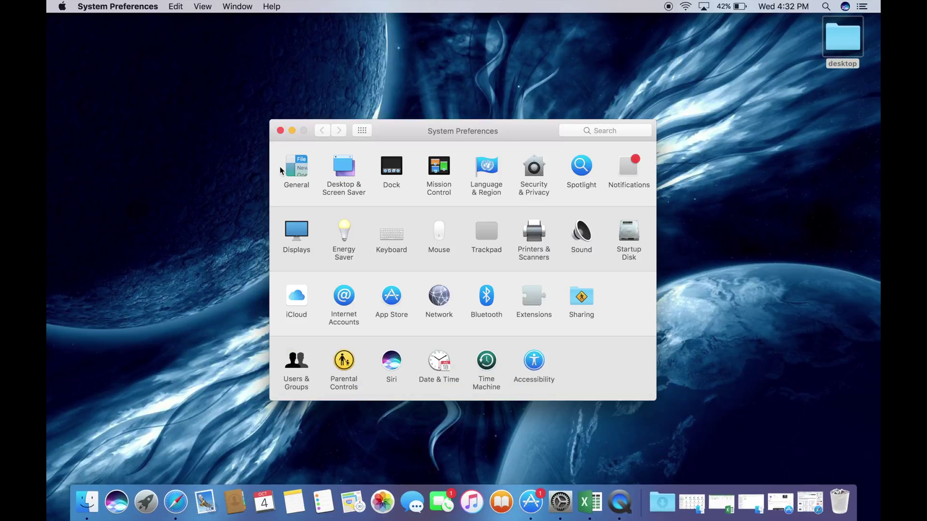
pyautogui.click(487, 233)
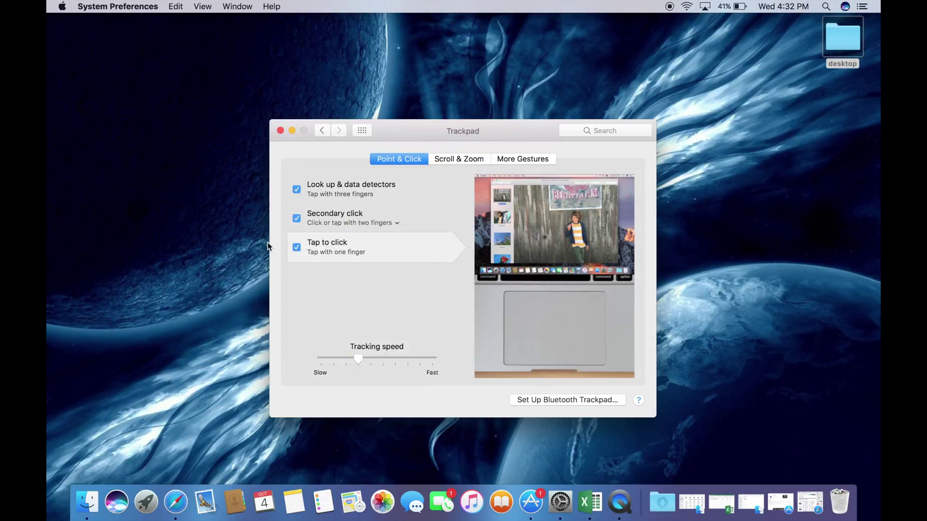
pyautogui.click(297, 248)
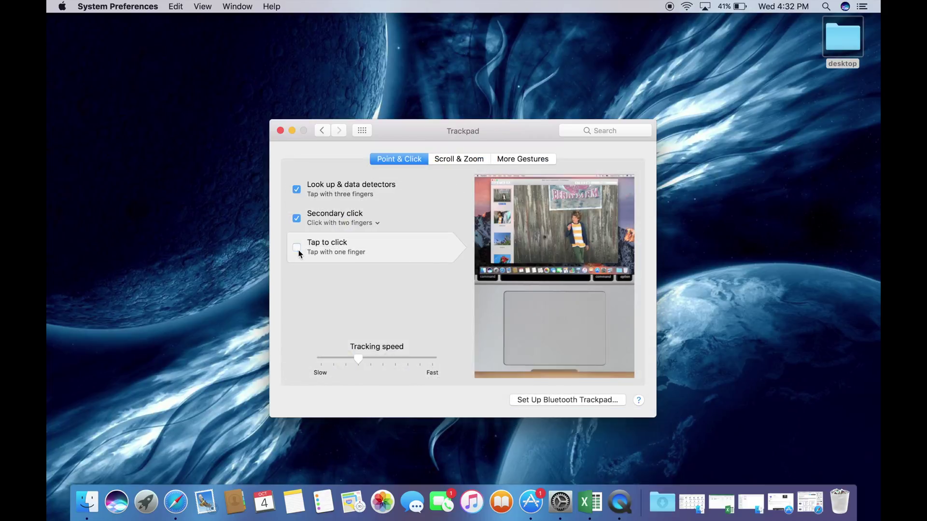
pyautogui.click(293, 132)
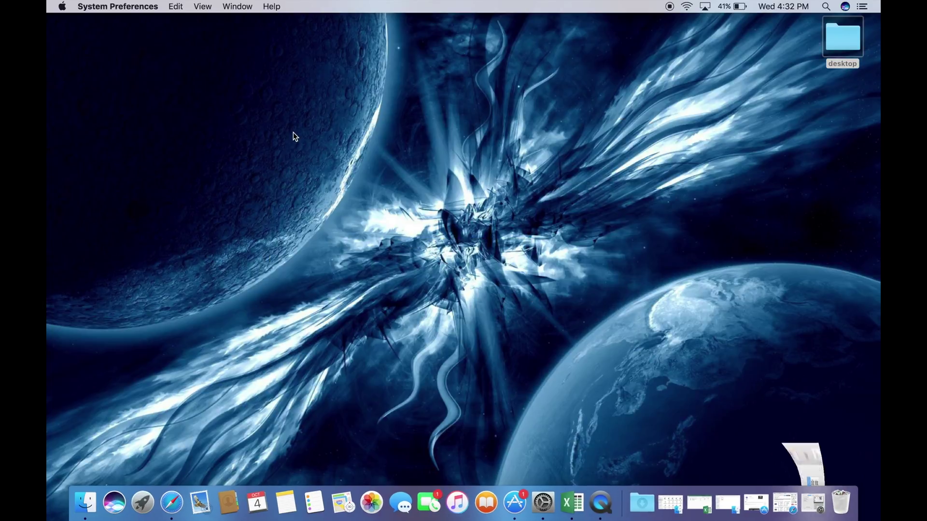
# Restore the Trackpad pane, turn Tap to click back on, and minimize it again
pyautogui.click(299, 154)
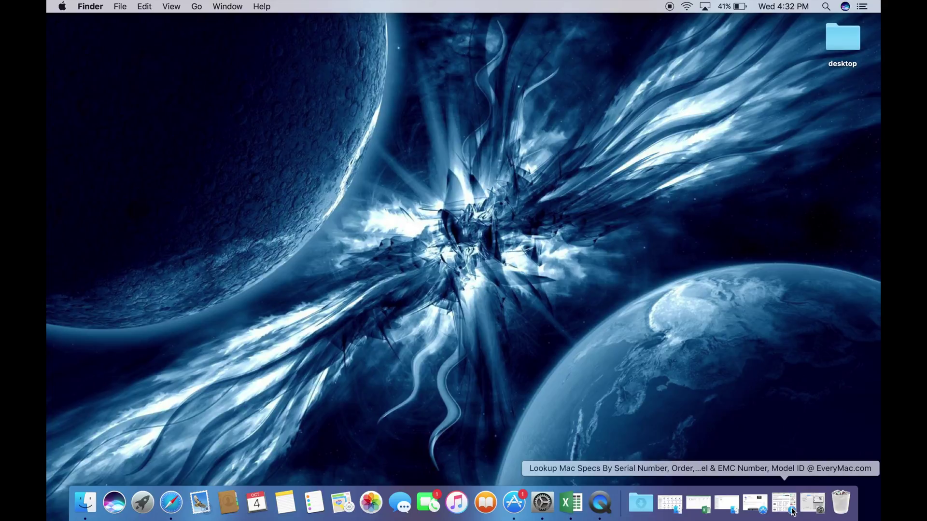
pyautogui.click(813, 502)
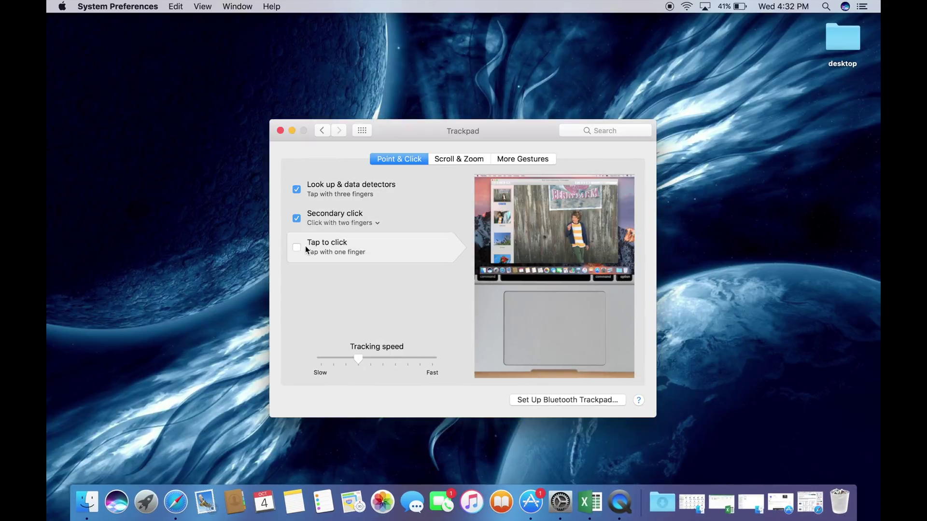
pyautogui.click(297, 248)
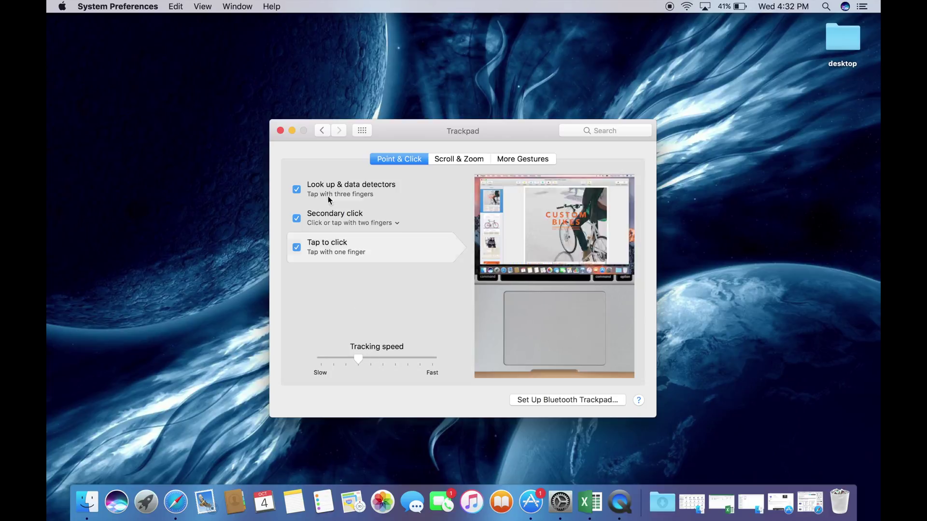
pyautogui.click(292, 130)
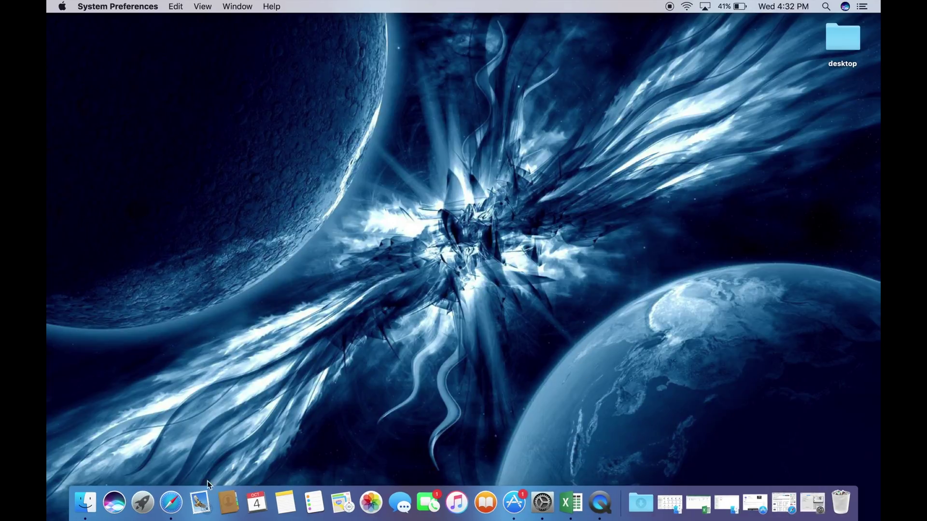
# Launch Notes from Launchpad
pyautogui.click(143, 504)
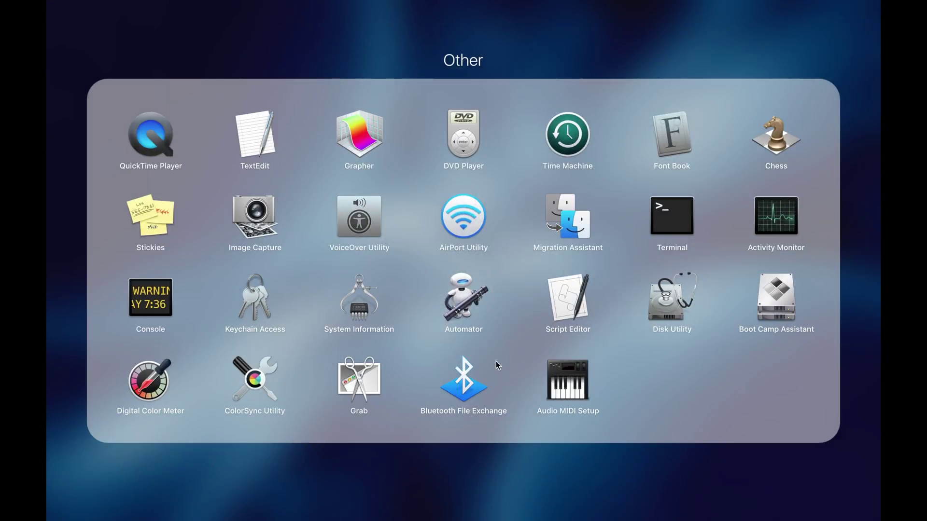
pyautogui.press('Escape')
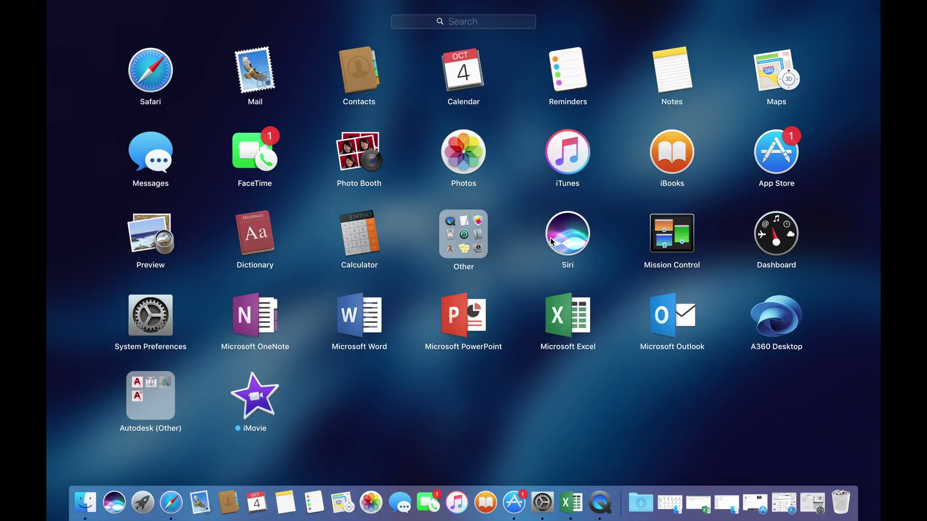
pyautogui.click(668, 70)
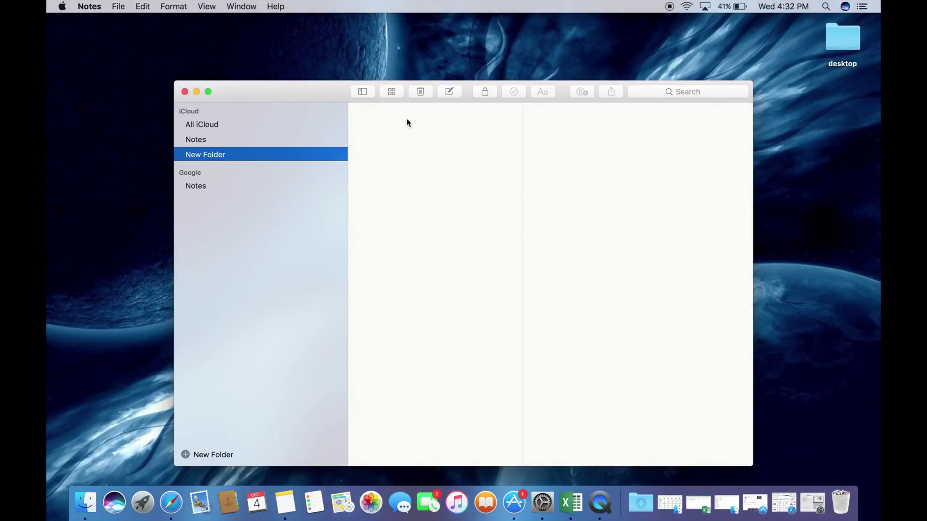
# Type every keyboard row into a new note, then delete the note and confirm
pyautogui.click(442, 94)
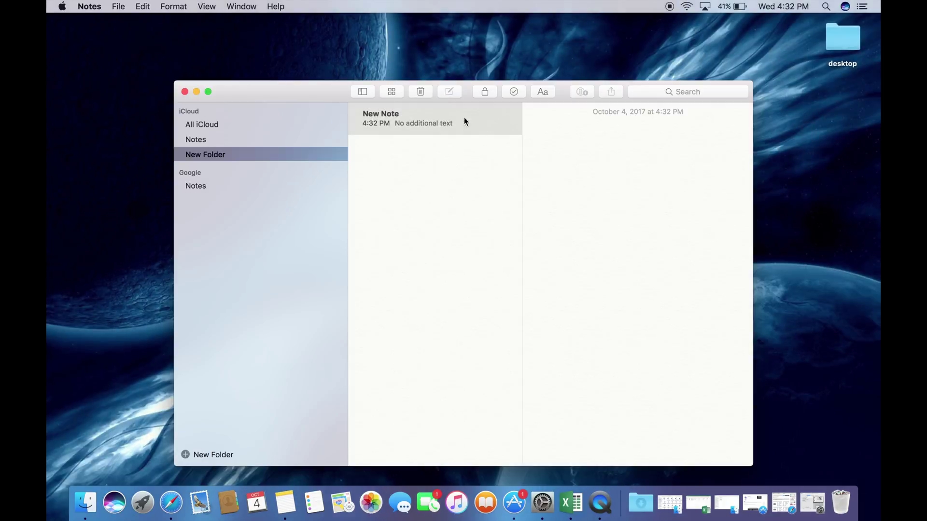
pyautogui.write('1234567890-=')
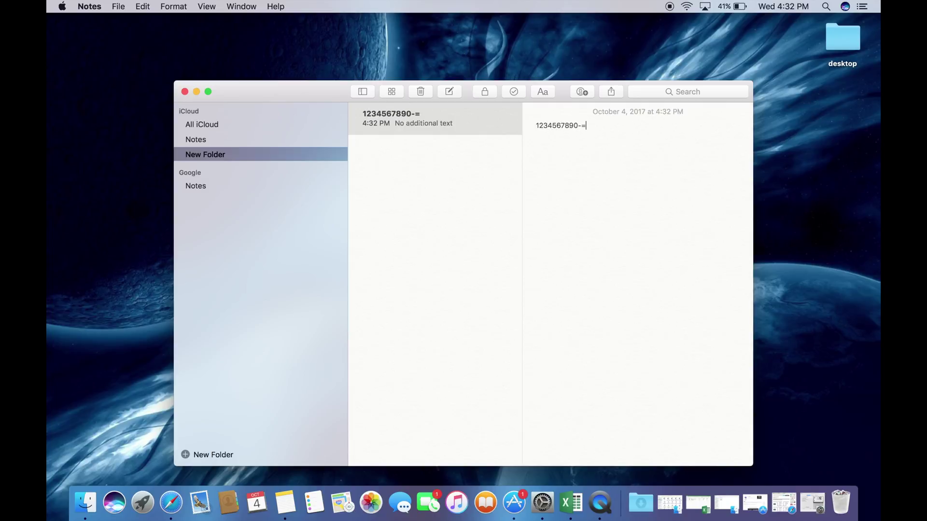
pyautogui.write('qwertyuiop[]')
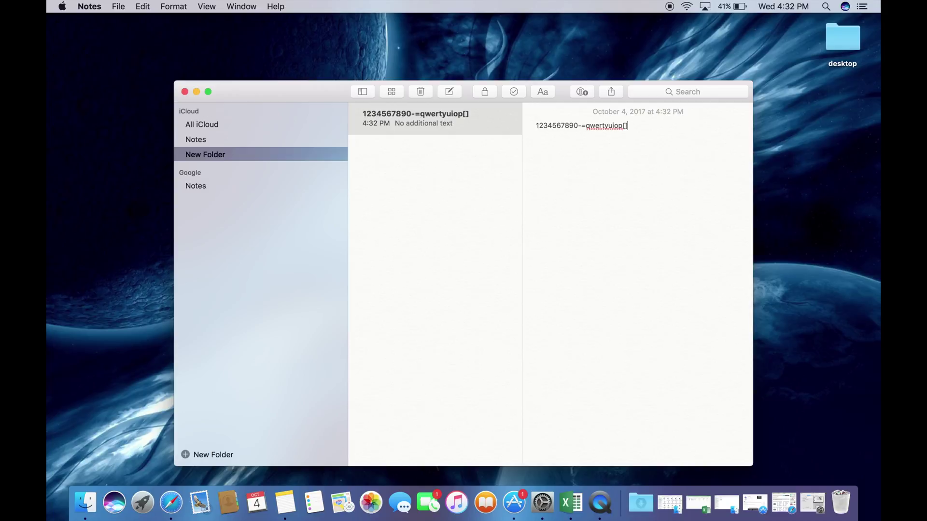
pyautogui.write("asdfghjkl;'")
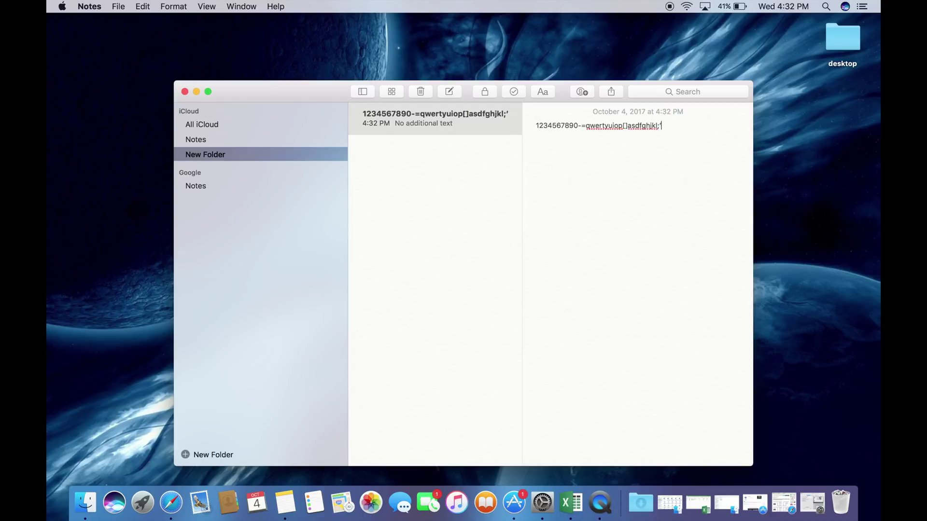
pyautogui.write('zxcvbnm,./')
pyautogui.click(421, 90)
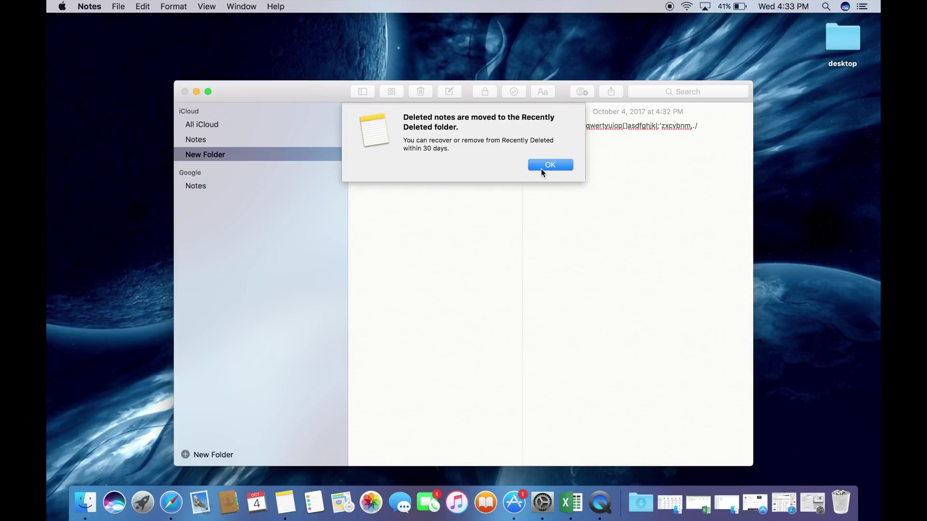
pyautogui.click(542, 167)
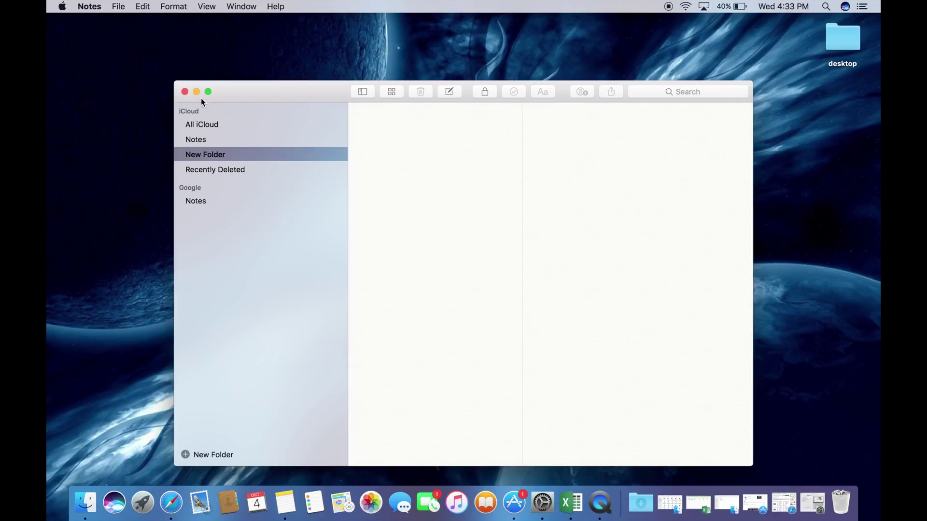